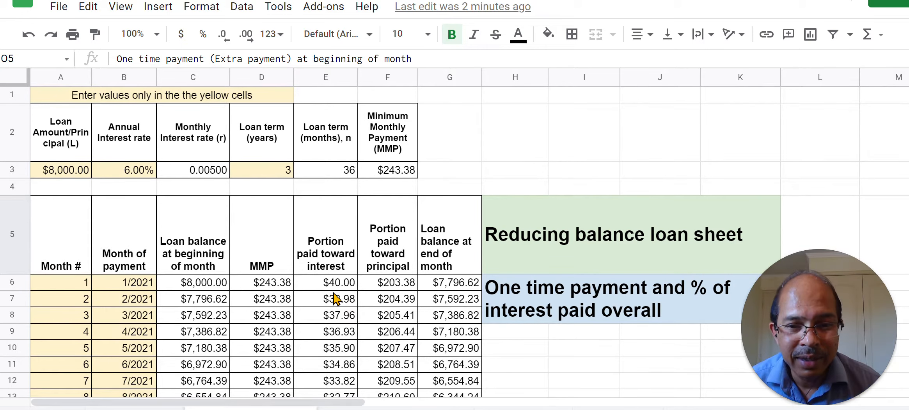
Step: Insert blank cells at C5:C42, shifting the loan balance and following columns of the payment table right
{"action": "scroll", "coordinate": [329, 292], "scroll_direction": "down", "scroll_amount": 5}
{"action": "scroll", "coordinate": [330, 292], "scroll_direction": "down", "scroll_amount": 5}
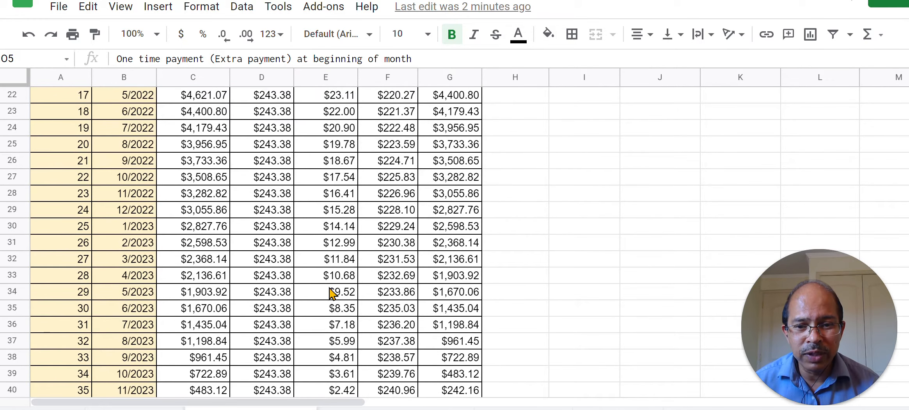
{"action": "scroll", "coordinate": [329, 292], "scroll_direction": "down", "scroll_amount": 3}
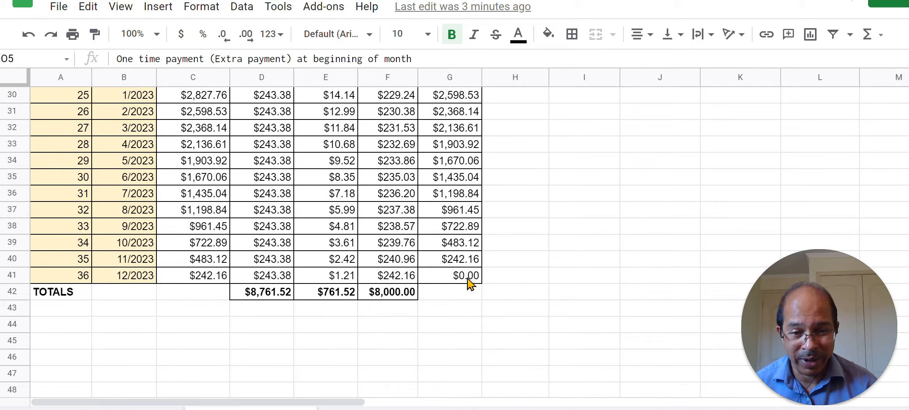
{"action": "scroll", "coordinate": [485, 273], "scroll_direction": "up", "scroll_amount": 10}
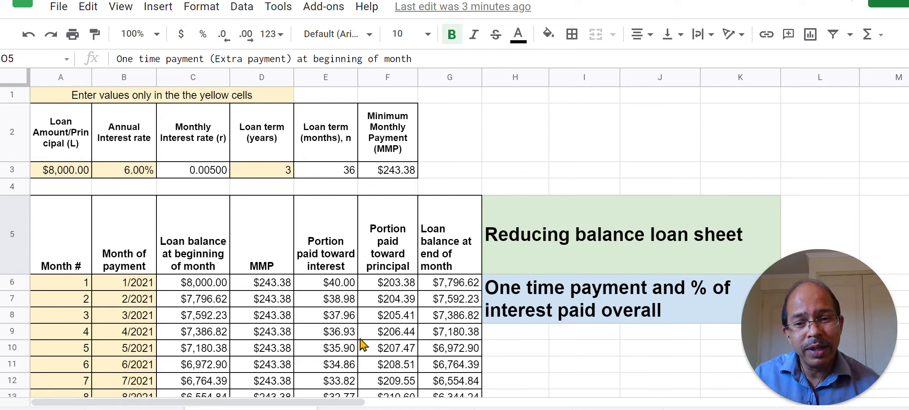
{"action": "left_click", "coordinate": [223, 263]}
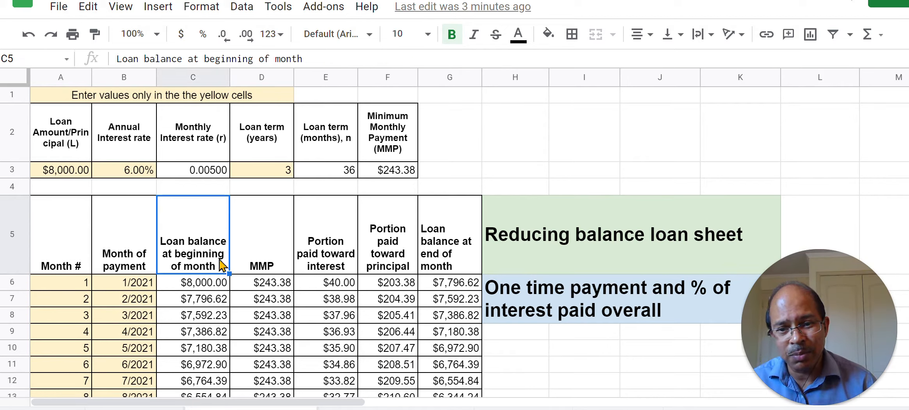
{"action": "mouse_move", "coordinate": [210, 254]}
{"action": "left_mouse_down"}
{"action": "mouse_move", "coordinate": [199, 394]}
{"action": "mouse_move", "coordinate": [197, 350]}
{"action": "mouse_move", "coordinate": [205, 361]}
{"action": "left_mouse_up"}
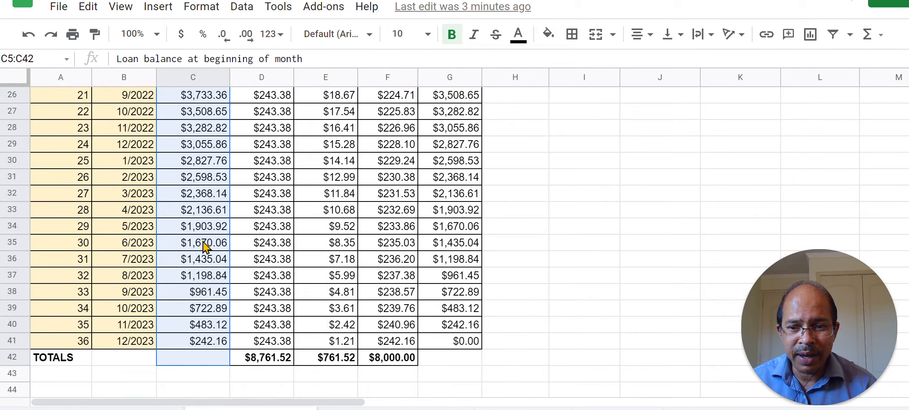
{"action": "right_click", "coordinate": [203, 245]}
{"action": "mouse_move", "coordinate": [281, 194]}
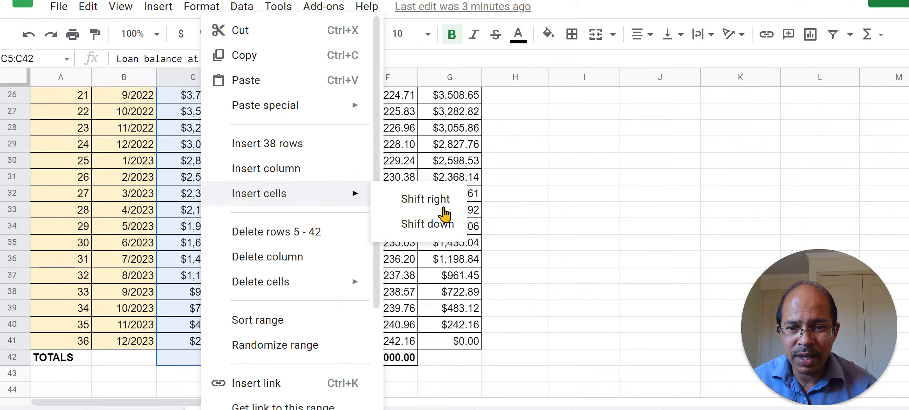
{"action": "left_click", "coordinate": [433, 201]}
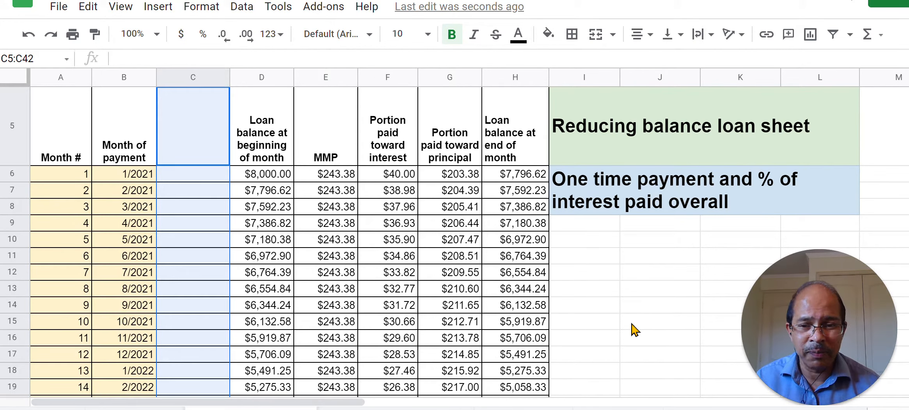
Step: Paste the heading "One time payment (Extra payment) at beginning of month" into C5 and enter a 1000 payment for 8/2021 in C13
{"action": "left_click", "coordinate": [190, 158]}
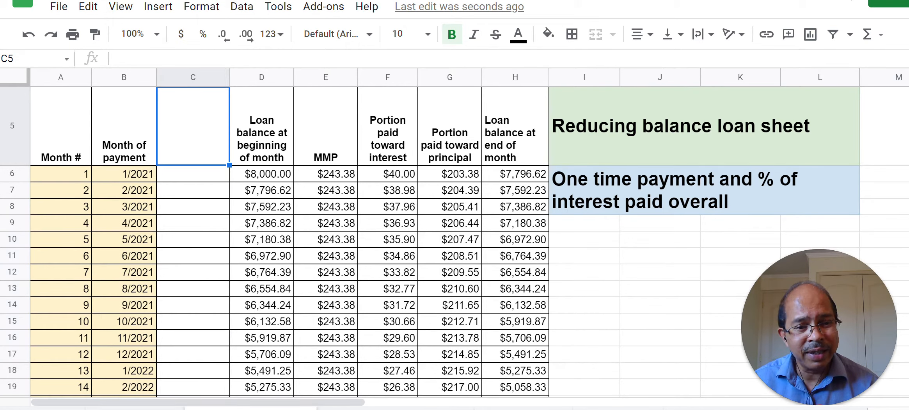
{"action": "key", "text": "ctrl+v"}
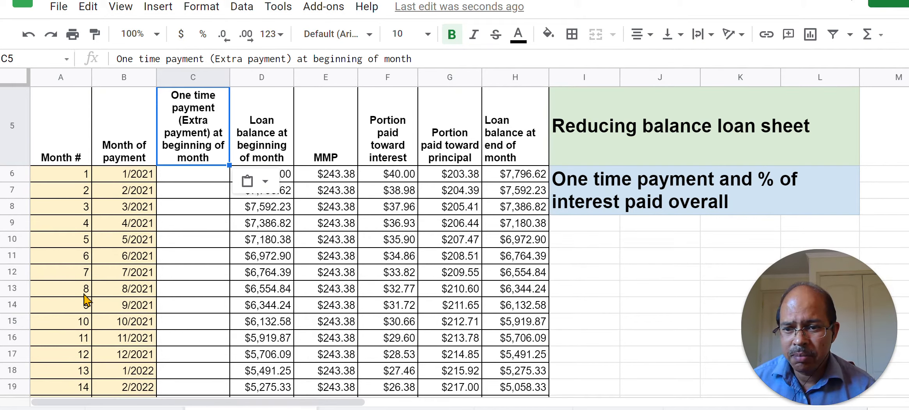
{"action": "left_click", "coordinate": [131, 293]}
{"action": "left_click", "coordinate": [199, 295]}
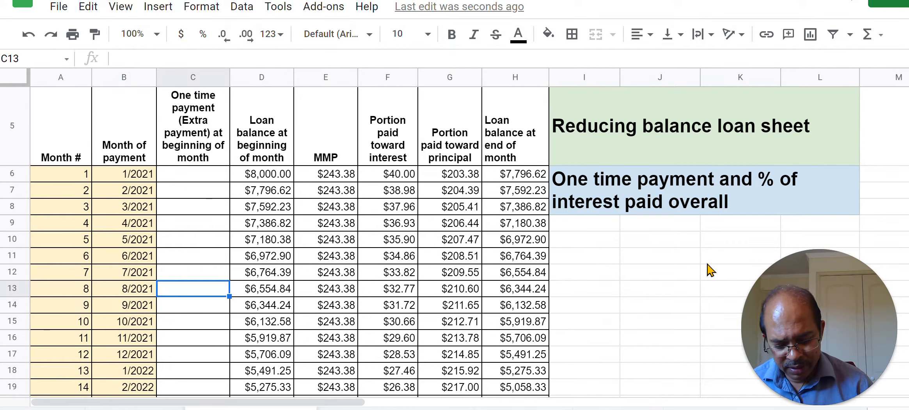
{"action": "type", "text": "1000"}
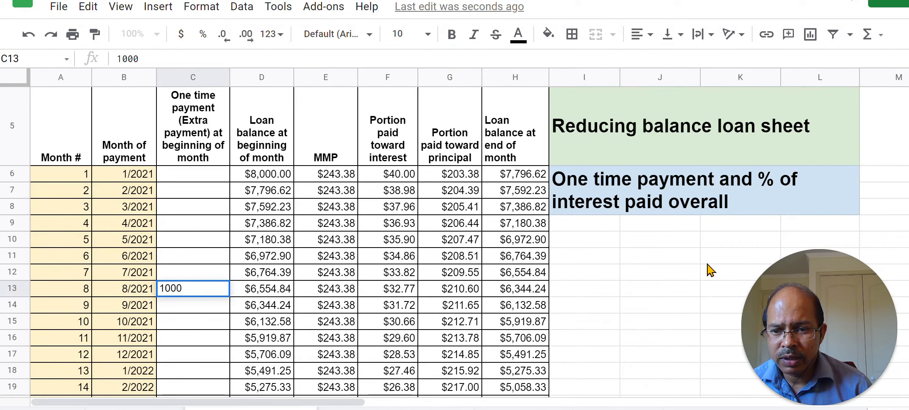
{"action": "left_click", "coordinate": [205, 338]}
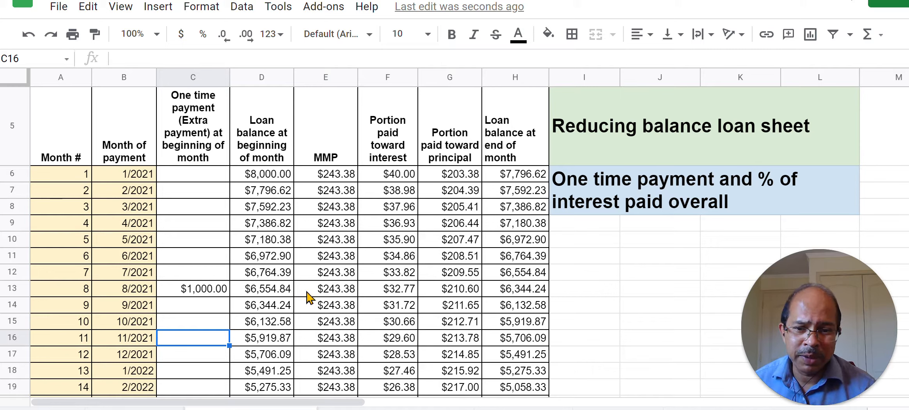
Step: Add the one-time payment to the 8/2021 principal portion by changing the G13 formula to =E13-F13+C13
{"action": "left_click", "coordinate": [203, 293]}
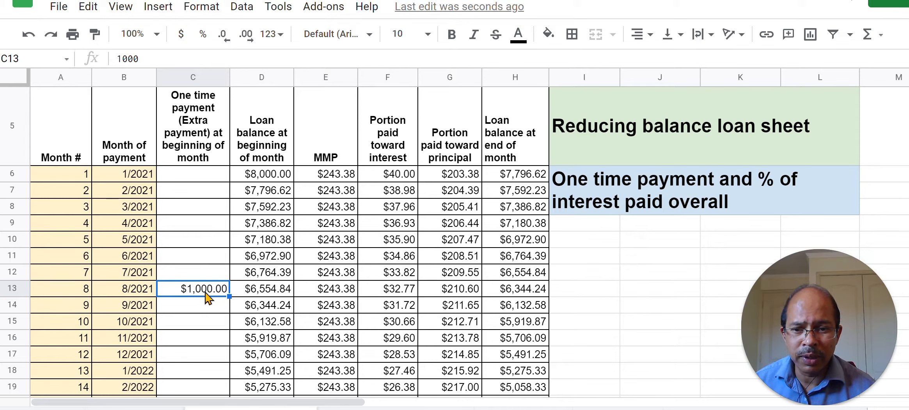
{"action": "left_click", "coordinate": [460, 292]}
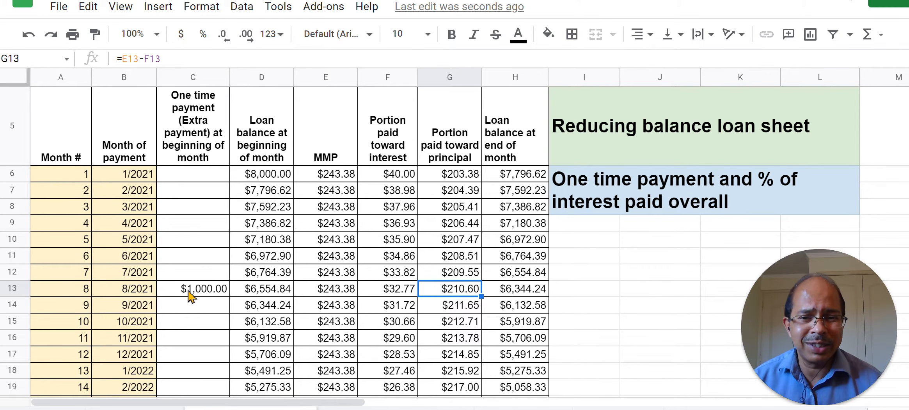
{"action": "key", "text": "ctrl+y"}
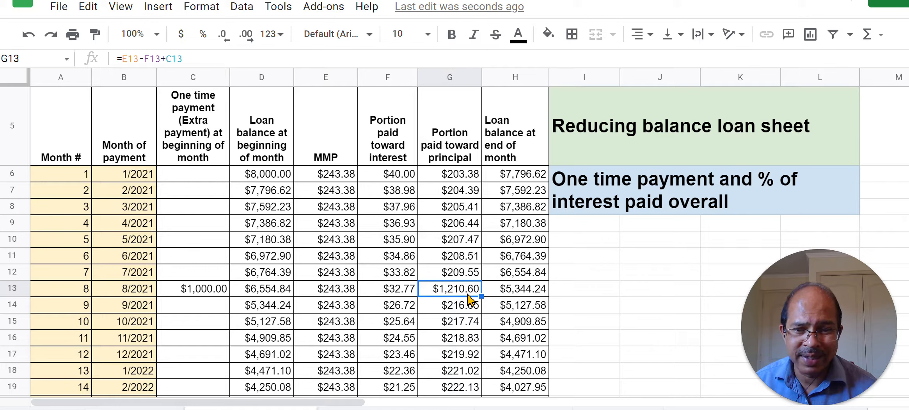
Step: Fill the G13 formula up and down the principal column so it covers G6:G41
{"action": "left_click_drag", "start_coordinate": [481, 296], "coordinate": [481, 175]}
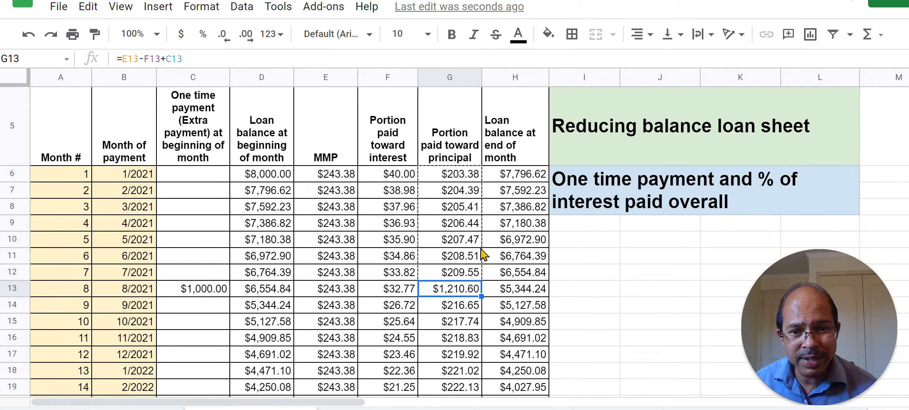
{"action": "left_click_drag", "start_coordinate": [482, 297], "coordinate": [480, 196]}
{"action": "scroll", "coordinate": [489, 193], "scroll_direction": "up", "scroll_amount": 5}
{"action": "scroll", "coordinate": [489, 193], "scroll_direction": "up", "scroll_amount": 6}
{"action": "scroll", "coordinate": [489, 193], "scroll_direction": "down", "scroll_amount": 5}
{"action": "scroll", "coordinate": [336, 269], "scroll_direction": "up", "scroll_amount": 3}
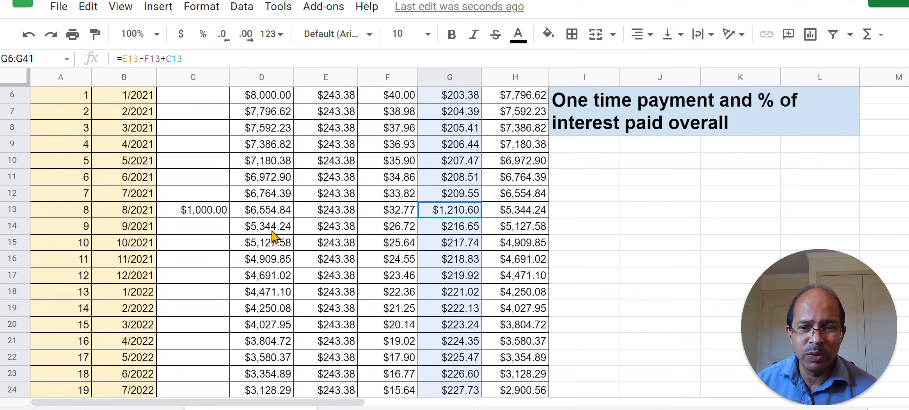
Step: Shorten the interest total in F42 to =sum(F6:F36)
{"action": "scroll", "coordinate": [518, 305], "scroll_direction": "down", "scroll_amount": 3}
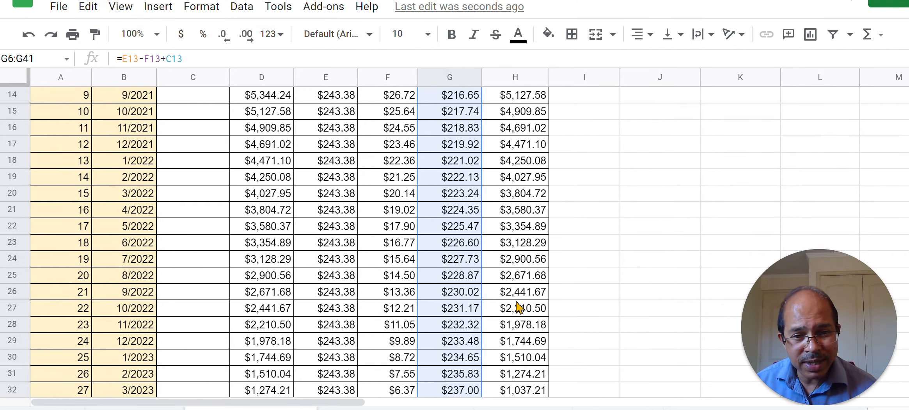
{"action": "scroll", "coordinate": [518, 307], "scroll_direction": "down", "scroll_amount": 6}
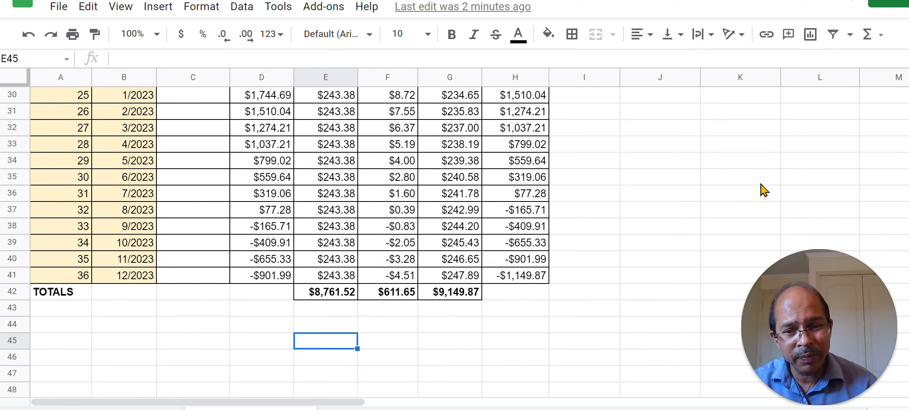
{"action": "left_click", "coordinate": [407, 300]}
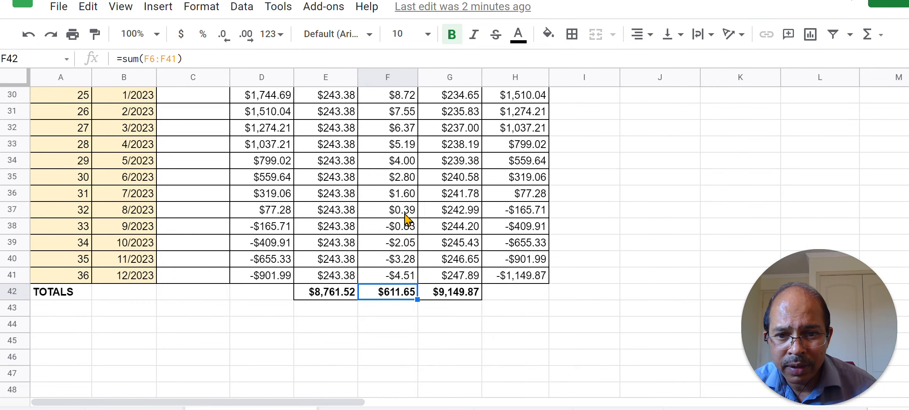
{"action": "scroll", "coordinate": [405, 223], "scroll_direction": "up", "scroll_amount": 10}
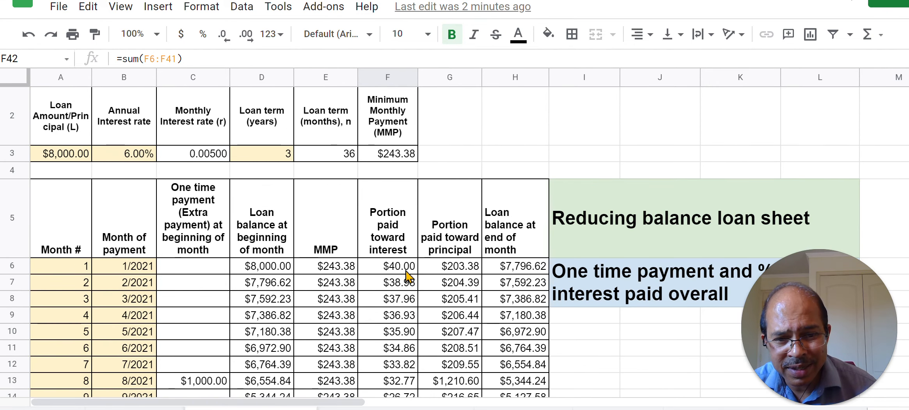
{"action": "scroll", "coordinate": [405, 277], "scroll_direction": "down", "scroll_amount": 12}
{"action": "scroll", "coordinate": [405, 274], "scroll_direction": "up", "scroll_amount": 3}
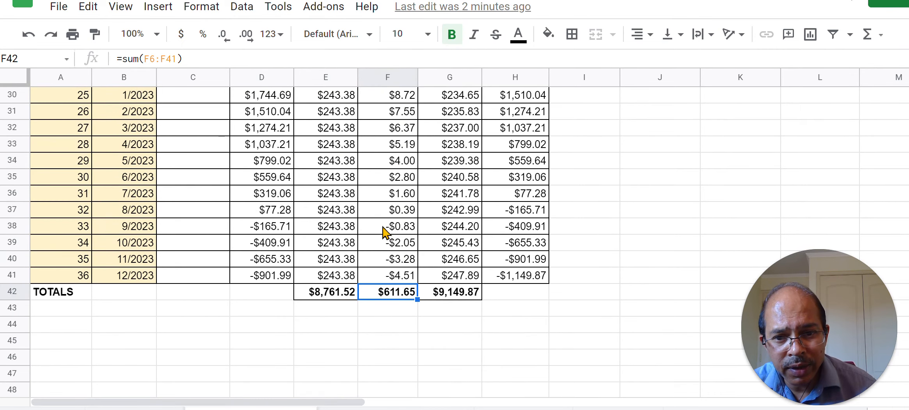
{"action": "double_click", "coordinate": [403, 299]}
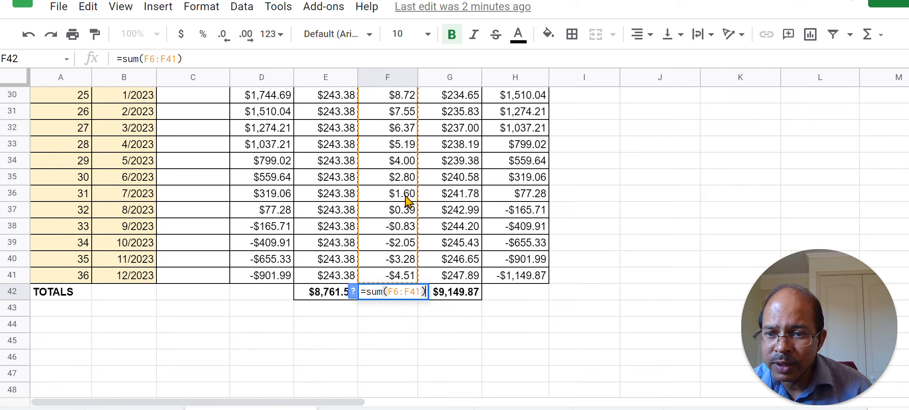
{"action": "left_click_drag", "start_coordinate": [409, 291], "coordinate": [418, 290]}
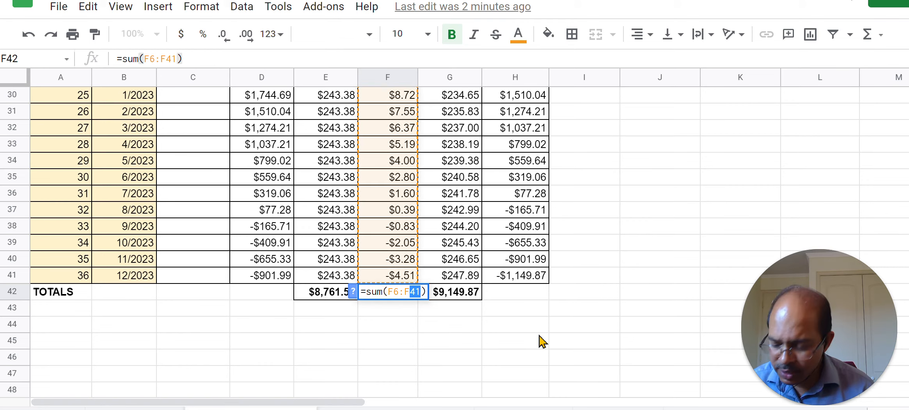
{"action": "type", "text": "36"}
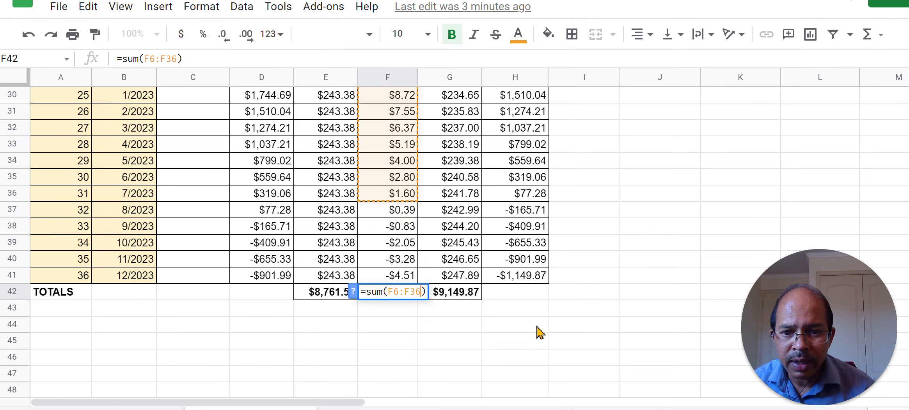
{"action": "key", "text": "Return"}
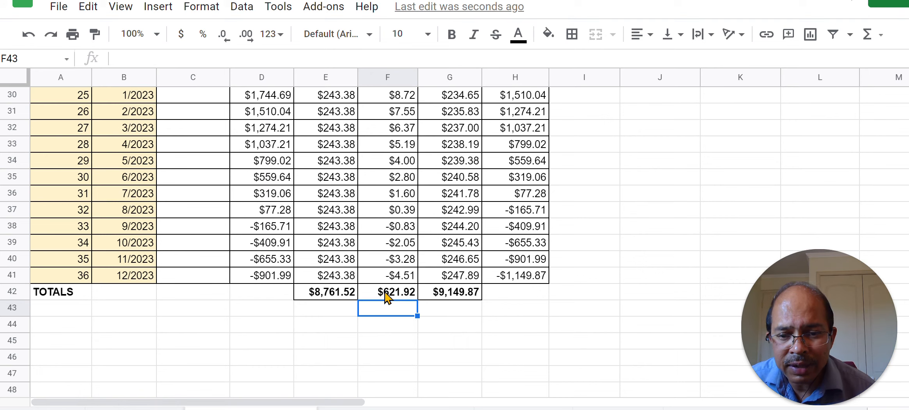
{"action": "left_click", "coordinate": [398, 294]}
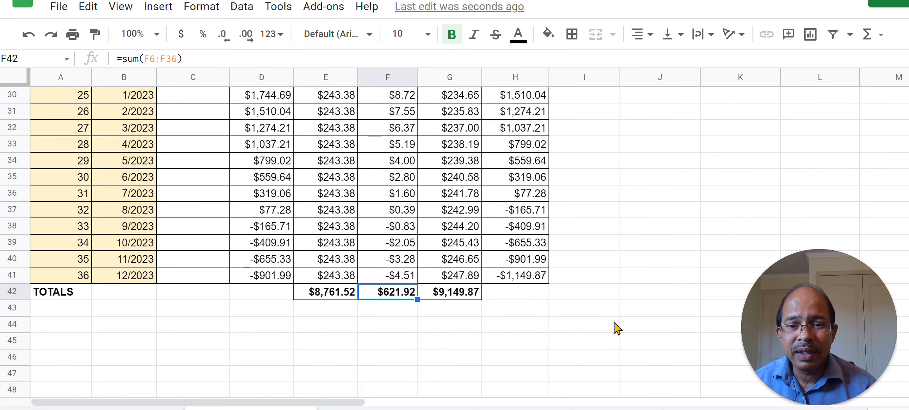
Step: Check the total interest paid formula in G3 and select H3 under "Interest as % of the principal"
{"action": "scroll", "coordinate": [617, 328], "scroll_direction": "up", "scroll_amount": 3}
{"action": "scroll", "coordinate": [616, 327], "scroll_direction": "up", "scroll_amount": 6}
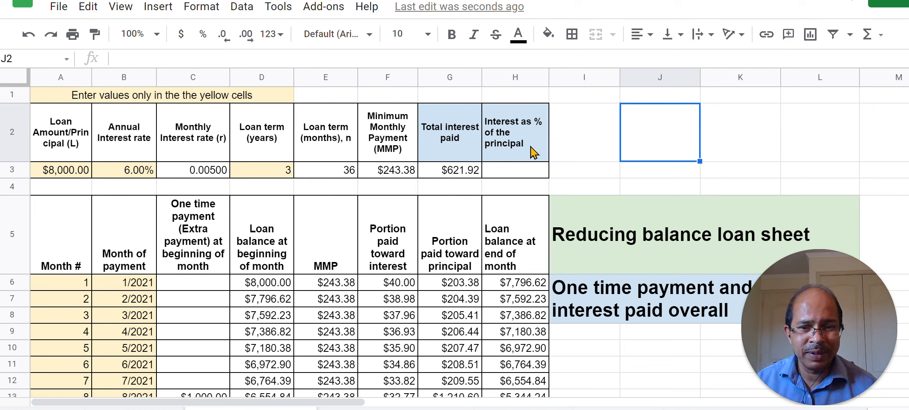
{"action": "left_click", "coordinate": [472, 179]}
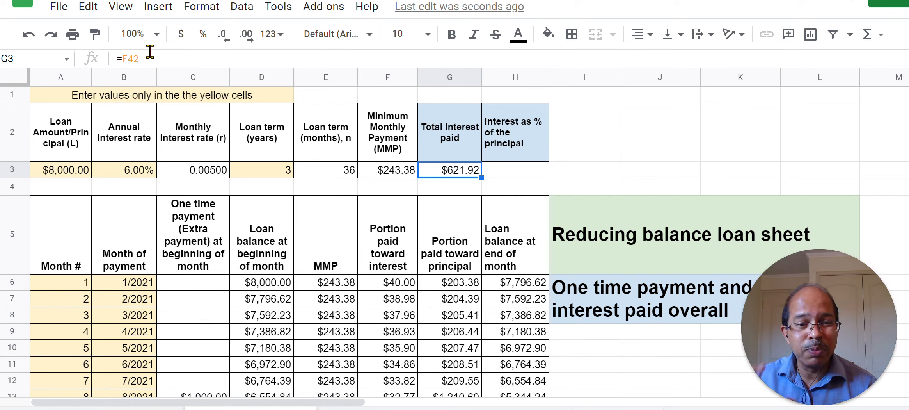
{"action": "left_click", "coordinate": [519, 175]}
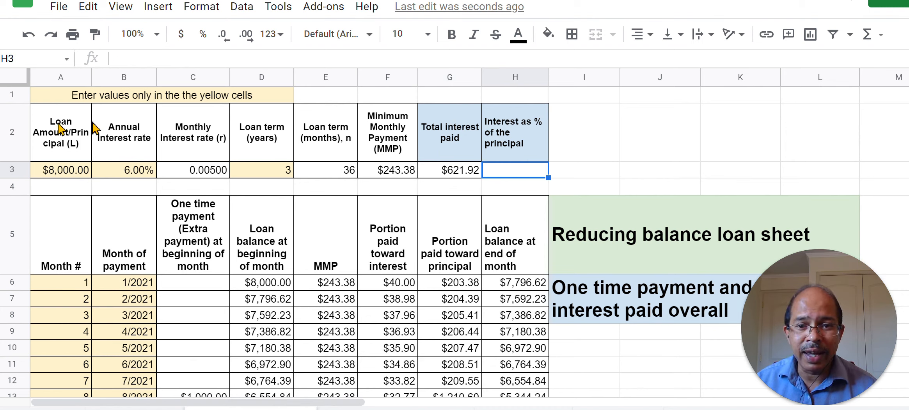